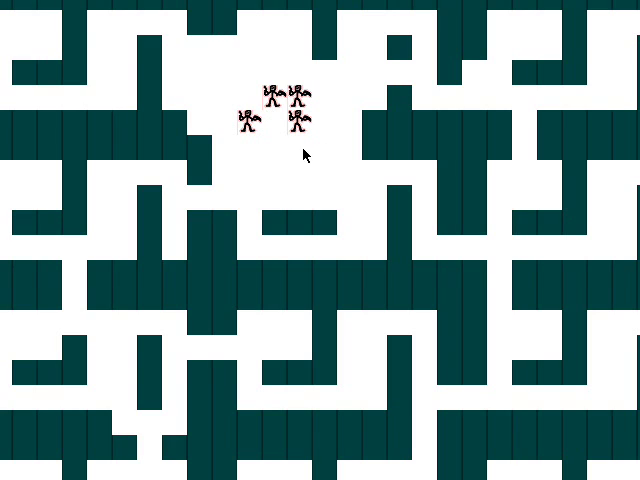
- Walk the group down-right, then up-left, and gather the four figures into a tight cluster
key(Down)
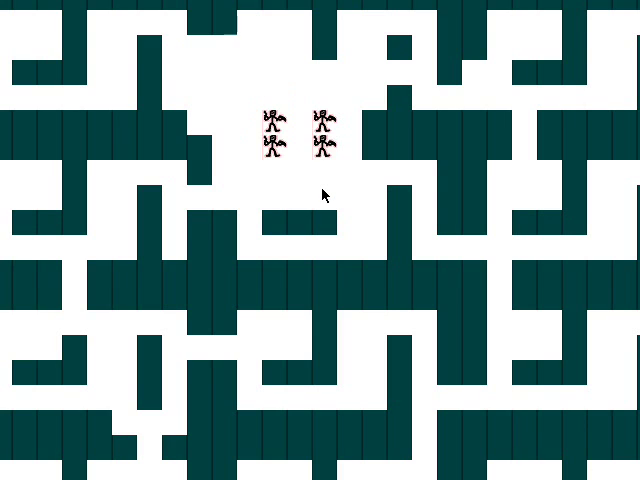
key(Down)
key(Up)
key(Up)
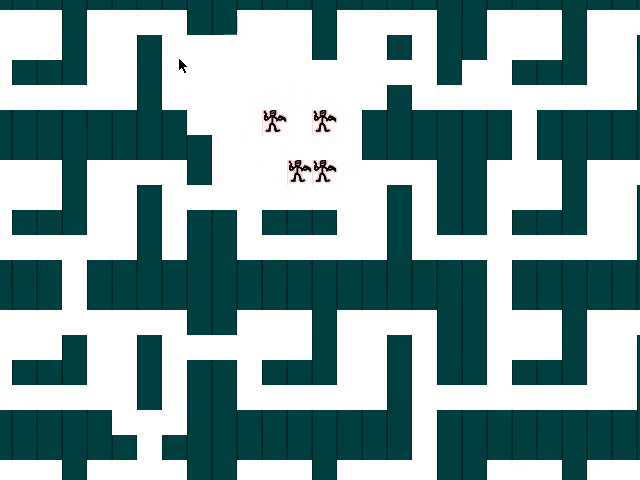
key(Left)
key(Up)
key(Left)
key(Left)
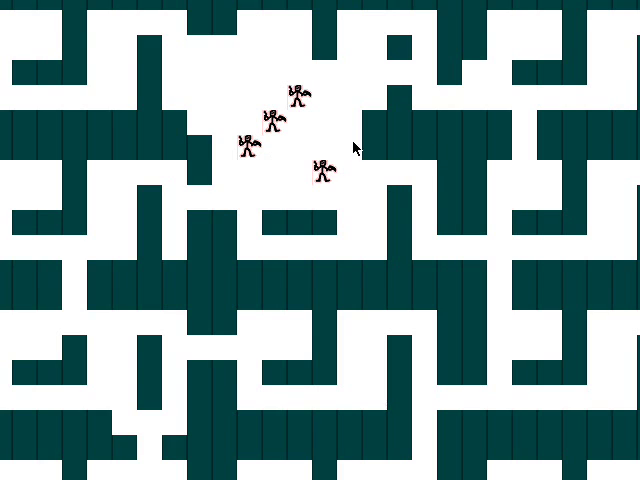
- Send single figures to the top-right corridor, toward the left corridor, and through the maze to the lower left
click(492, 97)
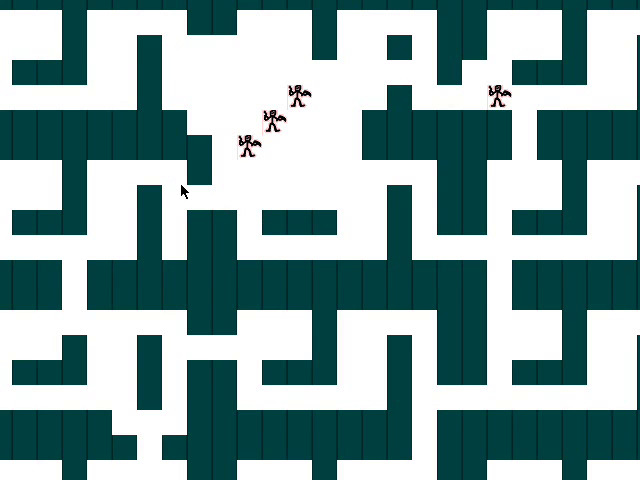
click(173, 242)
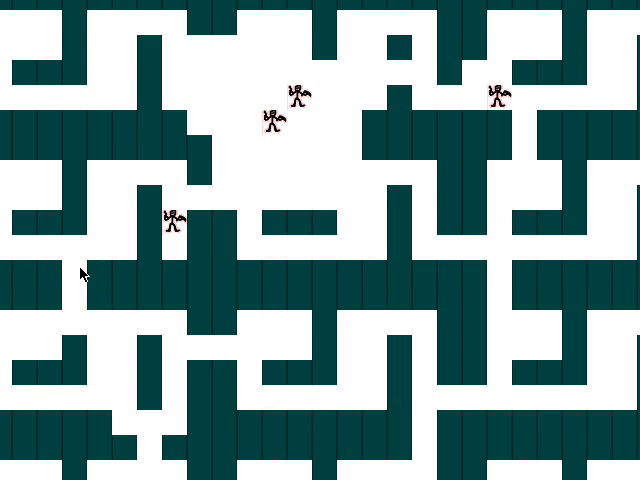
click(75, 330)
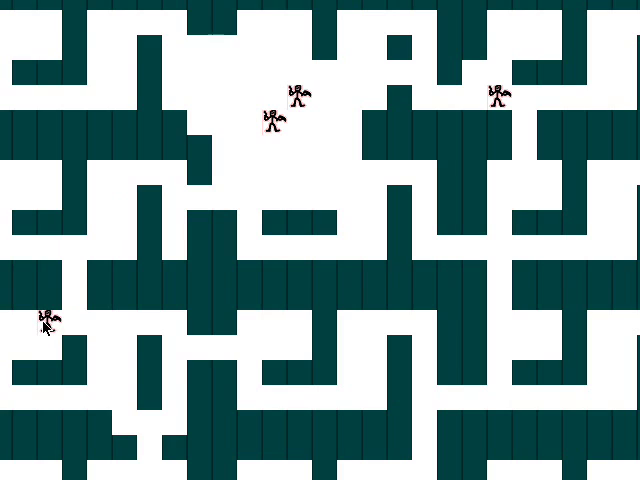